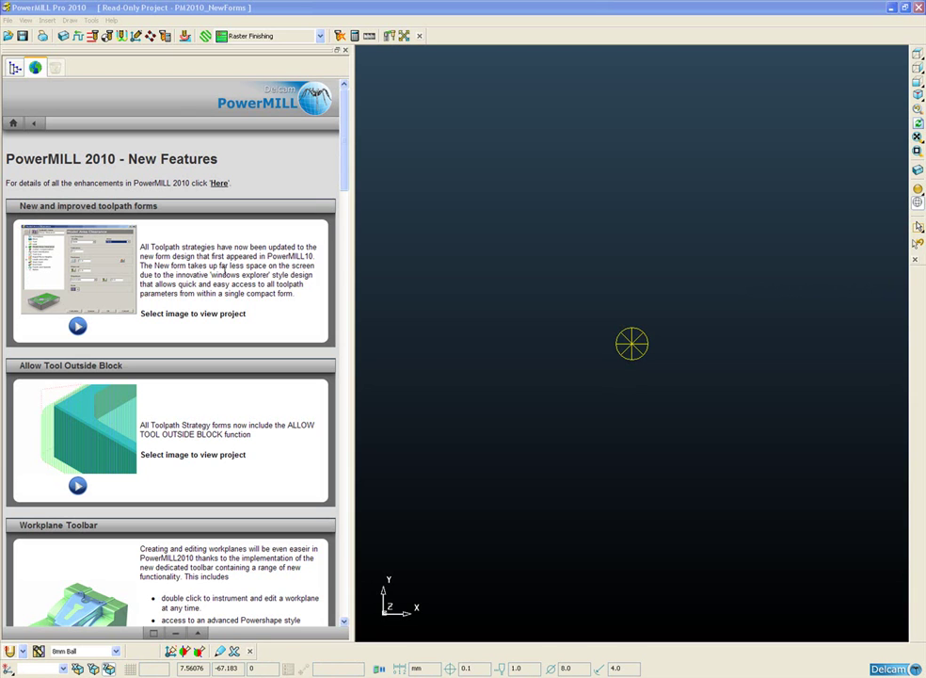
Step: Load the 'New and improved toolpath forms' demo project and scroll its left panel
{"action": "left_click", "coordinate": [77, 269]}
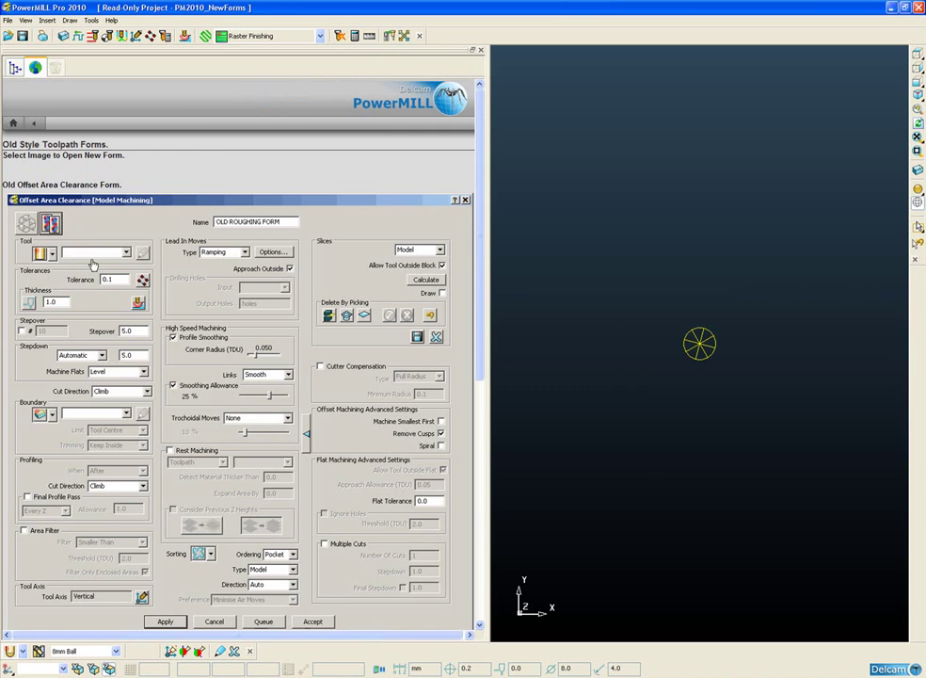
{"action": "left_click_drag", "start_coordinate": [483, 158], "coordinate": [483, 204]}
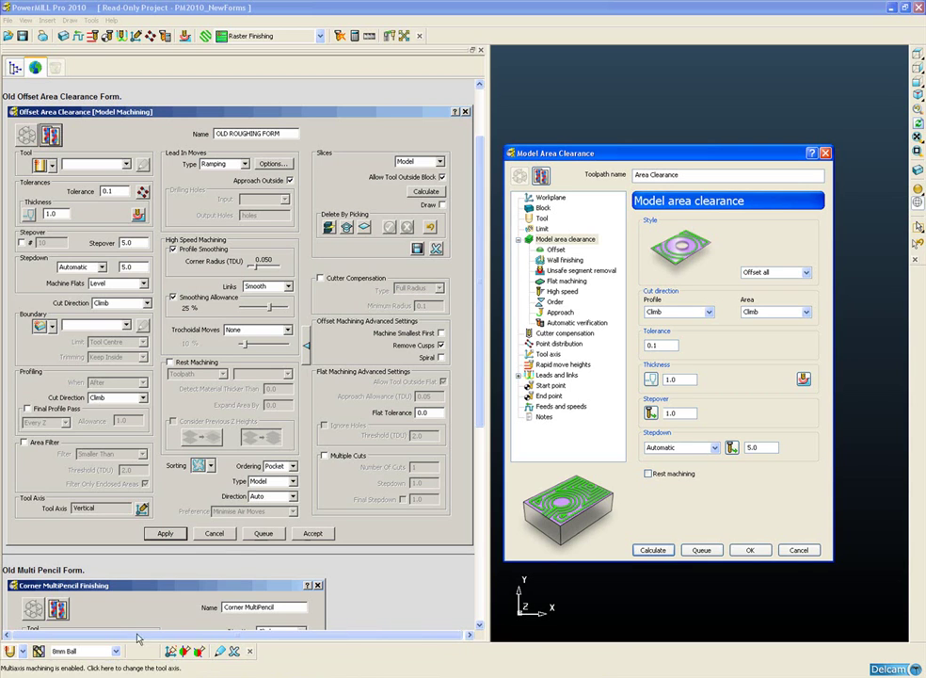
{"action": "left_click", "coordinate": [517, 240]}
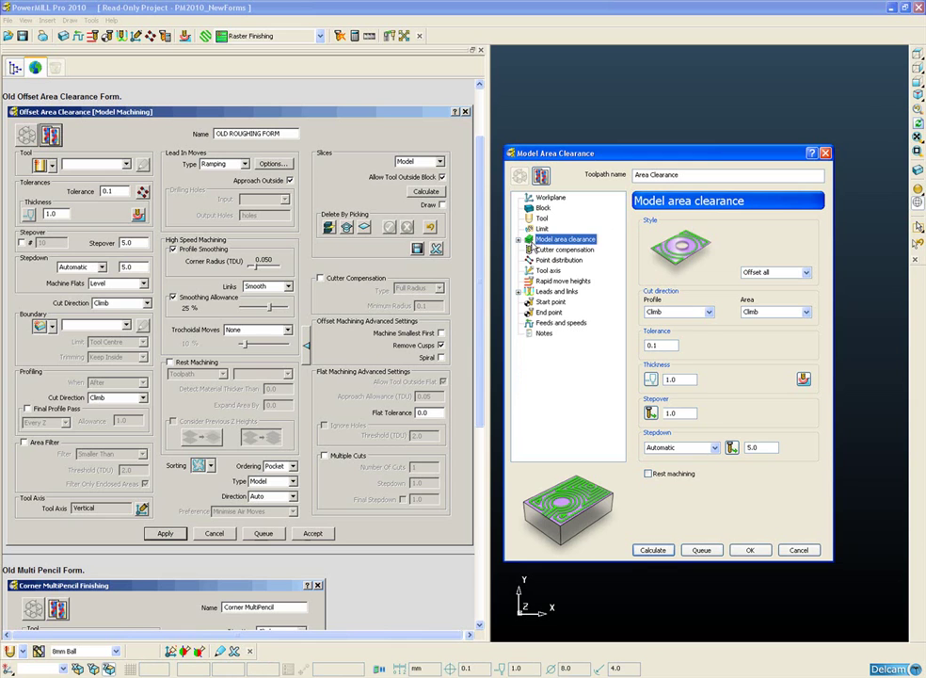
{"action": "left_click", "coordinate": [541, 250]}
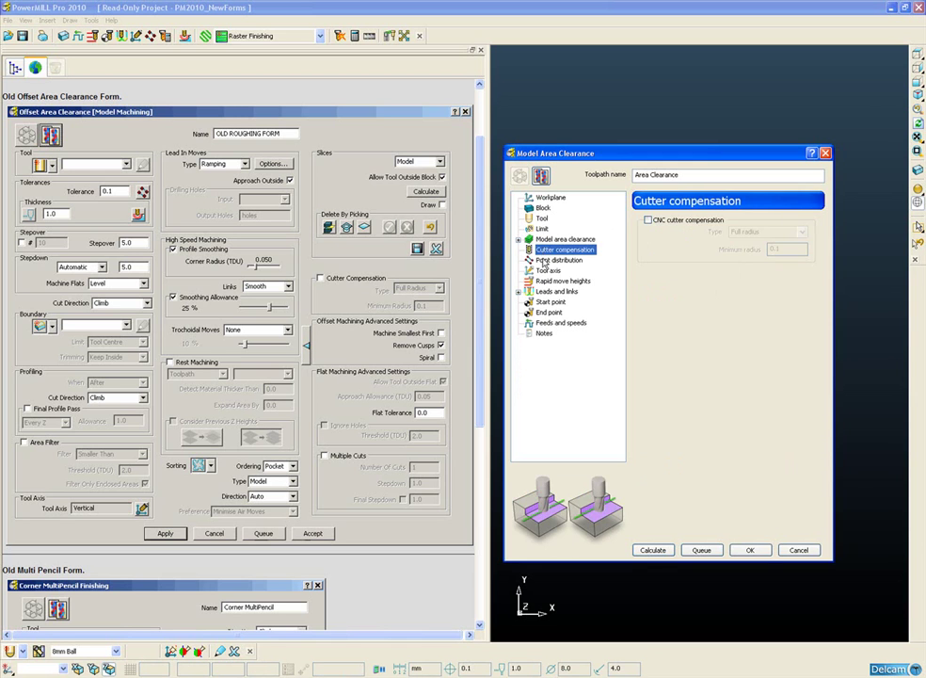
{"action": "left_click", "coordinate": [544, 270]}
{"action": "left_click", "coordinate": [546, 281]}
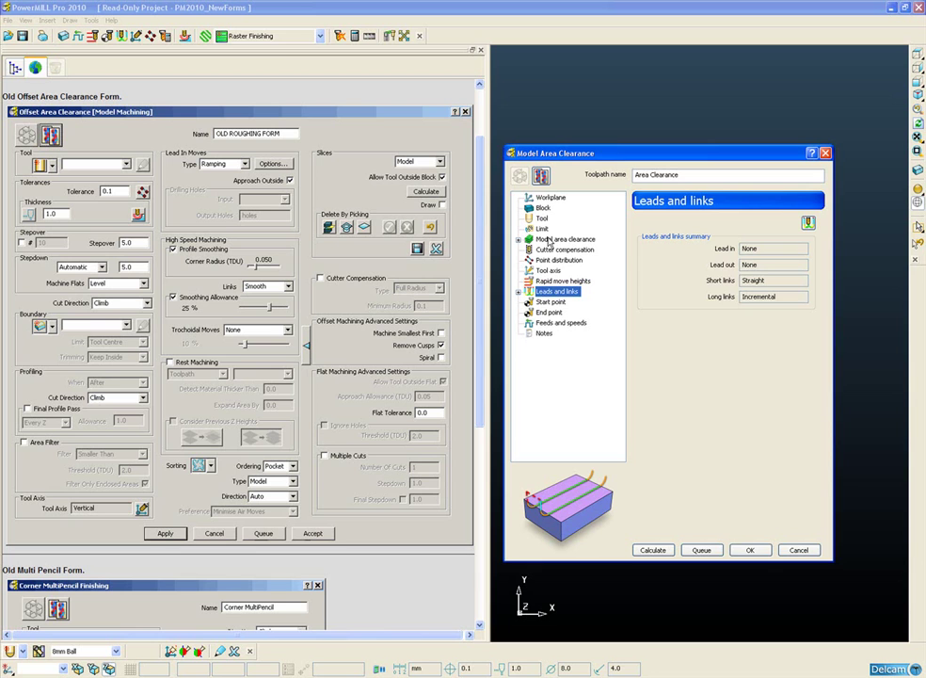
{"action": "left_click", "coordinate": [551, 240]}
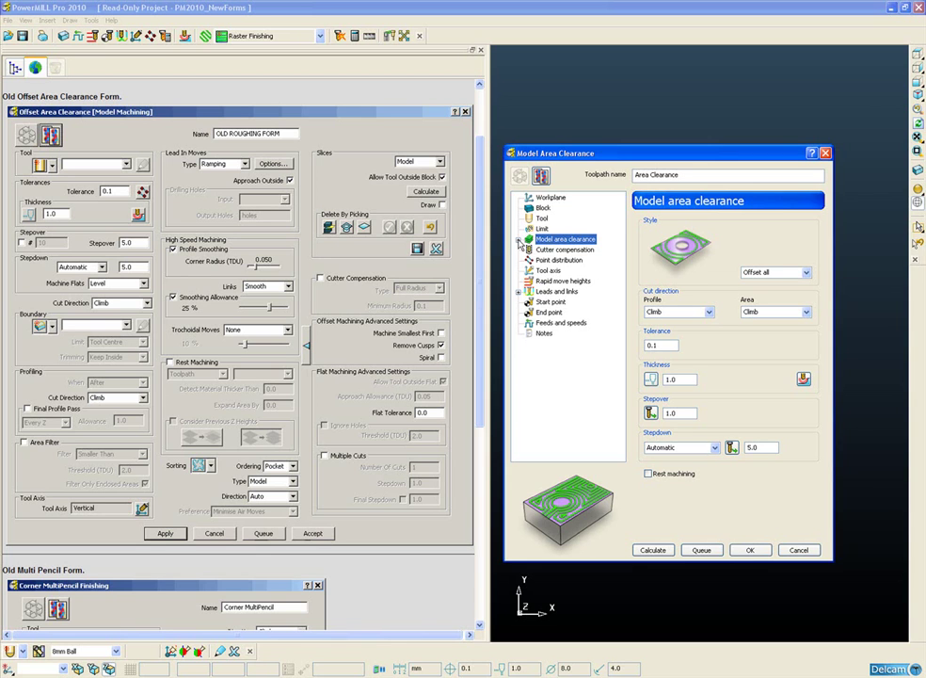
Step: Review the Offset, Wall finishing, Unsafe segment removal and Flat machining pages under Model area clearance
{"action": "left_click", "coordinate": [518, 240]}
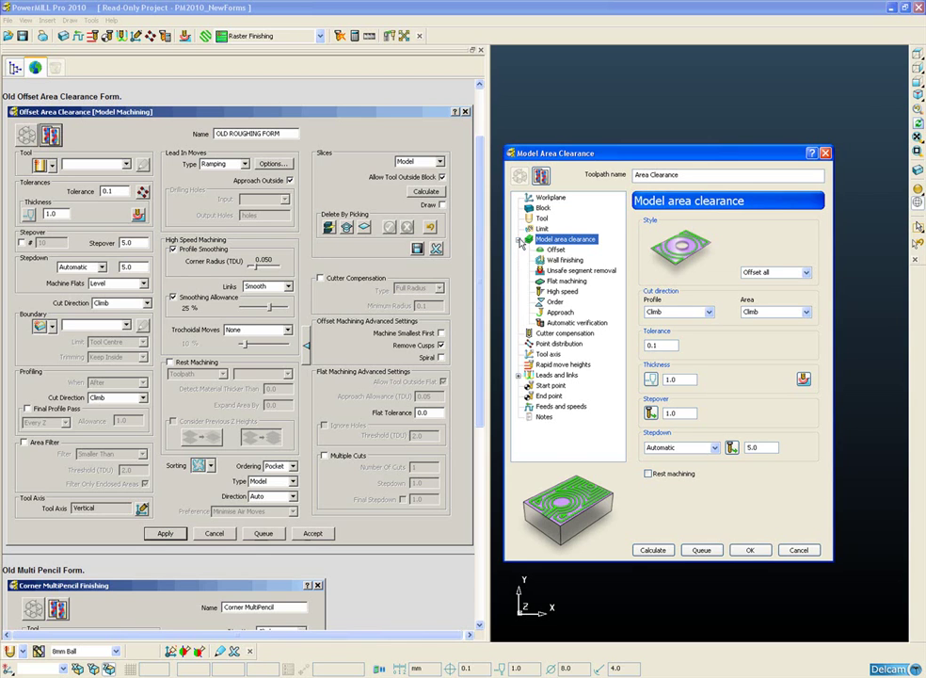
{"action": "left_click", "coordinate": [555, 249]}
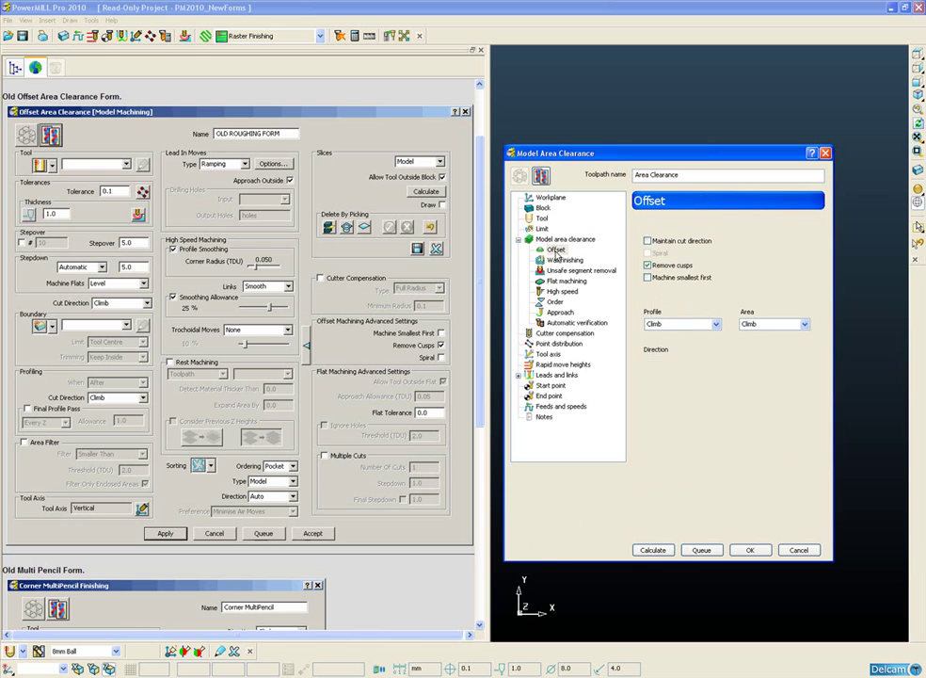
{"action": "left_click", "coordinate": [557, 261]}
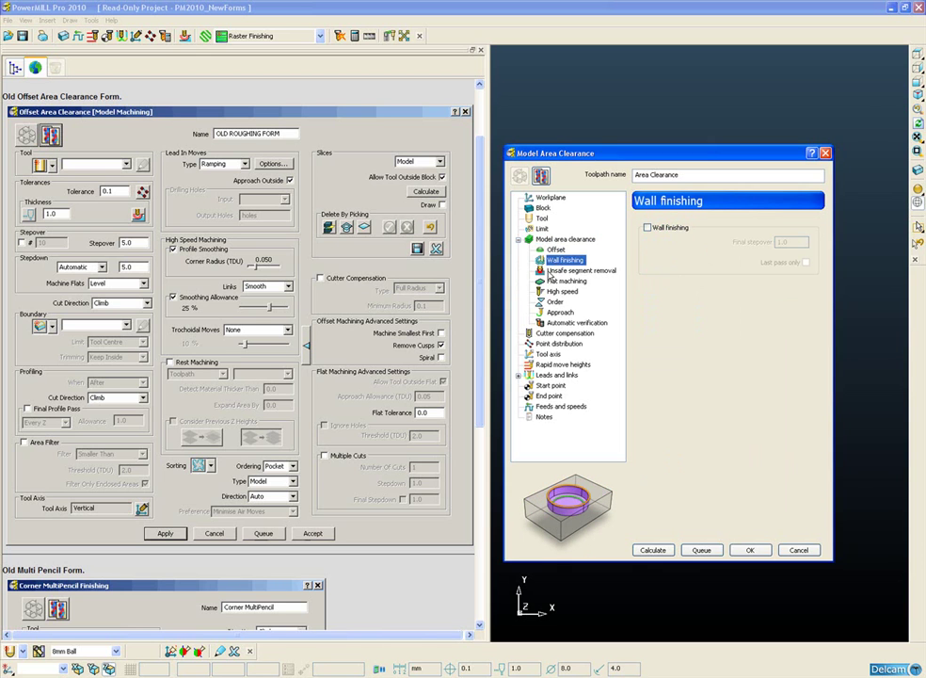
{"action": "left_click", "coordinate": [552, 272]}
{"action": "left_click", "coordinate": [557, 283]}
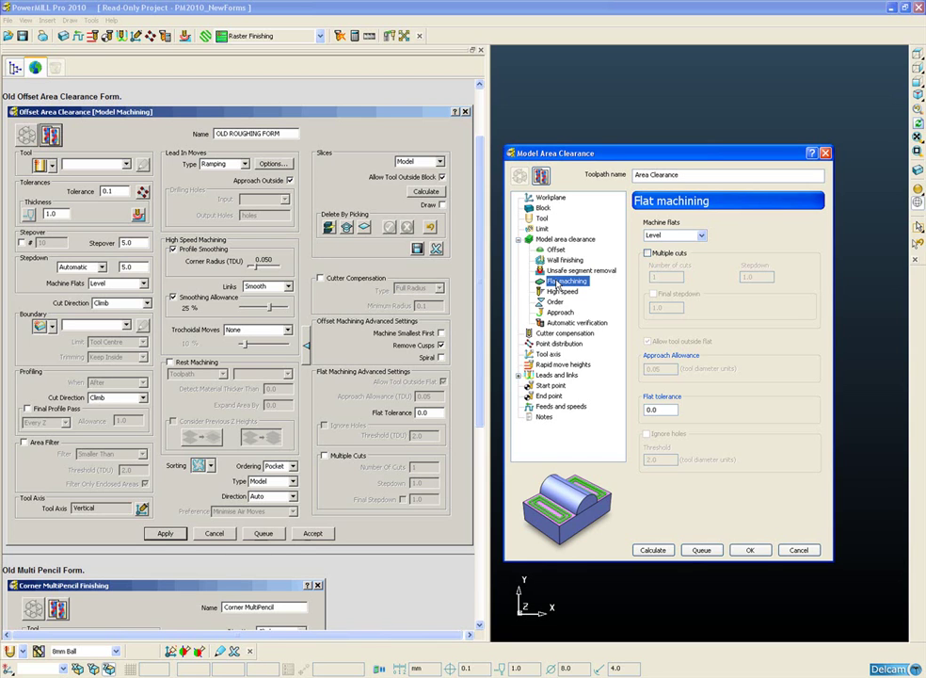
Step: Review the Block, Tool, Point distribution and Tool axis pages of the form
{"action": "left_click", "coordinate": [546, 208]}
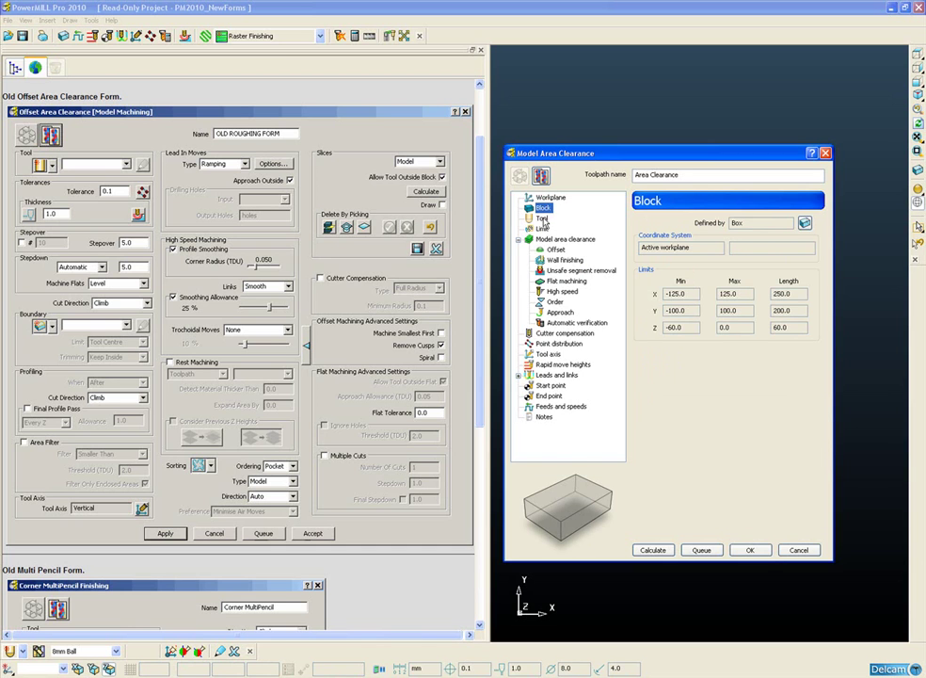
{"action": "left_click", "coordinate": [544, 219]}
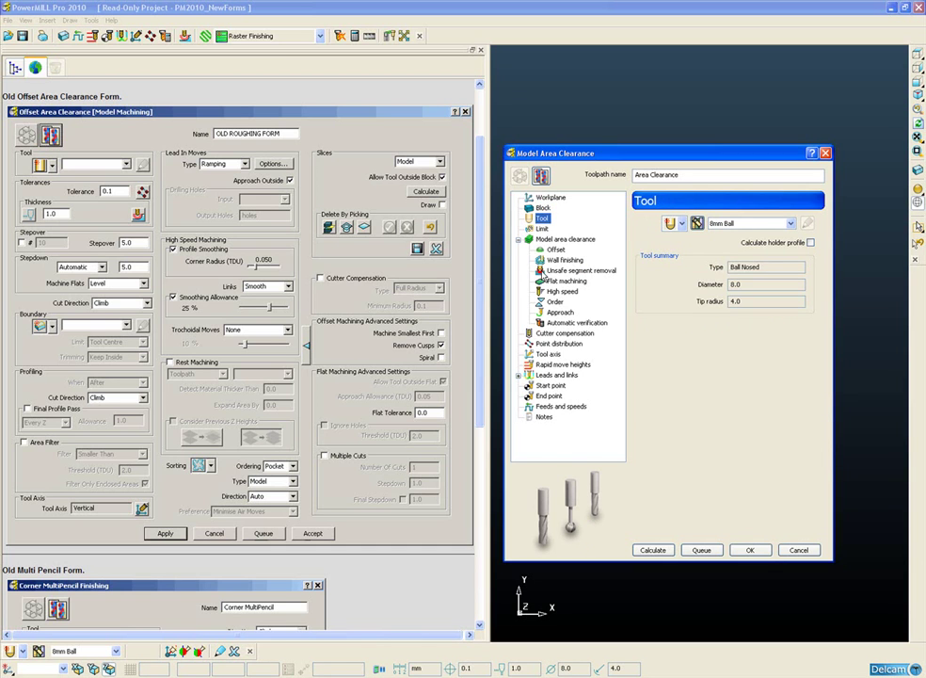
{"action": "left_click", "coordinate": [550, 345]}
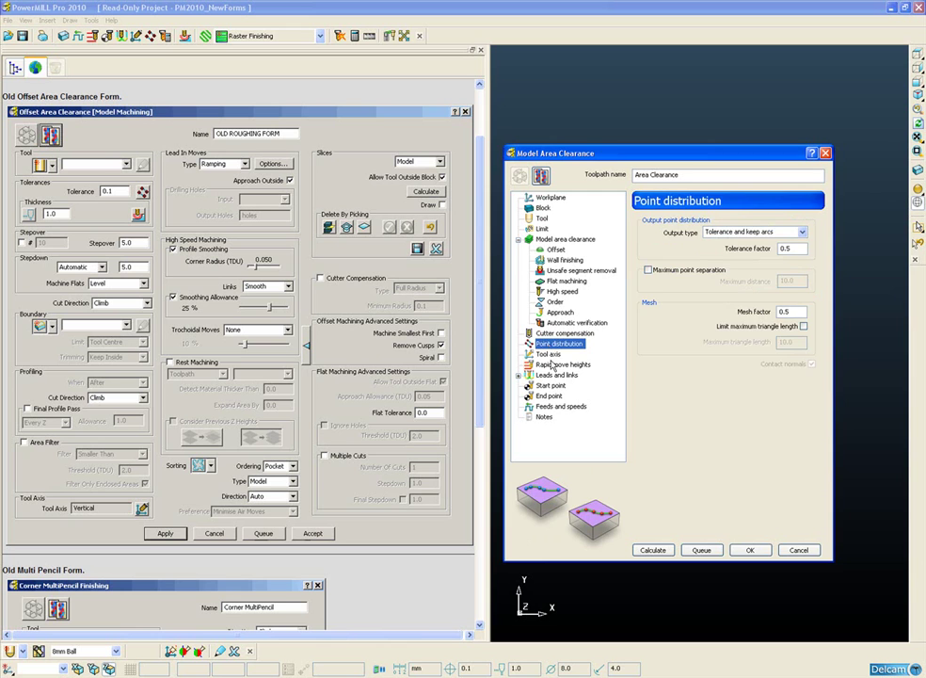
{"action": "left_click", "coordinate": [549, 354]}
Step: Expand Leads and links and review its Lead in, Lead out and Links pages
{"action": "left_click", "coordinate": [555, 375]}
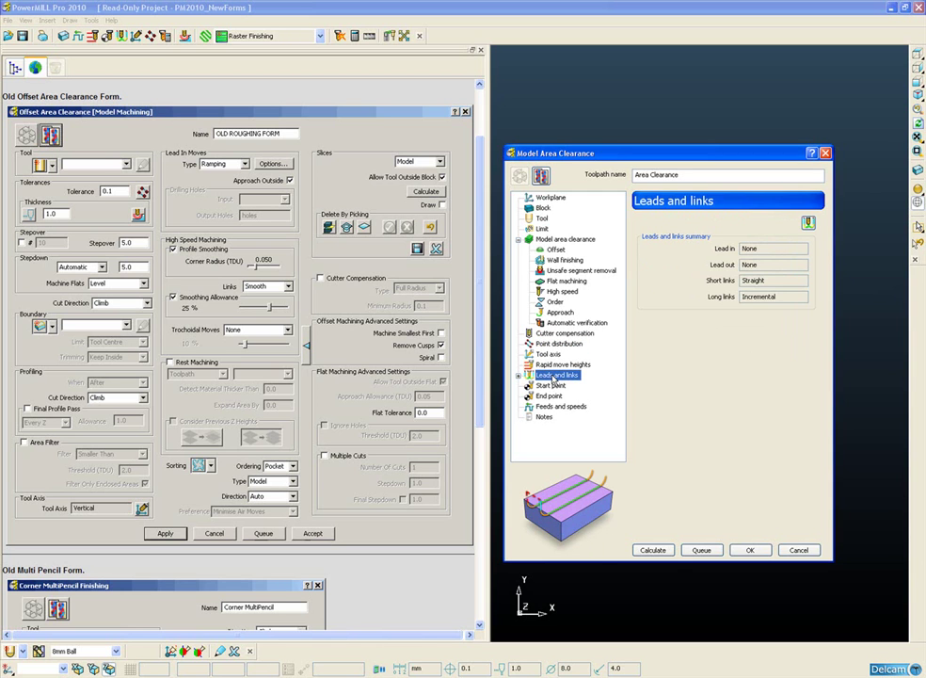
{"action": "double_click", "coordinate": [555, 376]}
{"action": "left_click", "coordinate": [556, 386]}
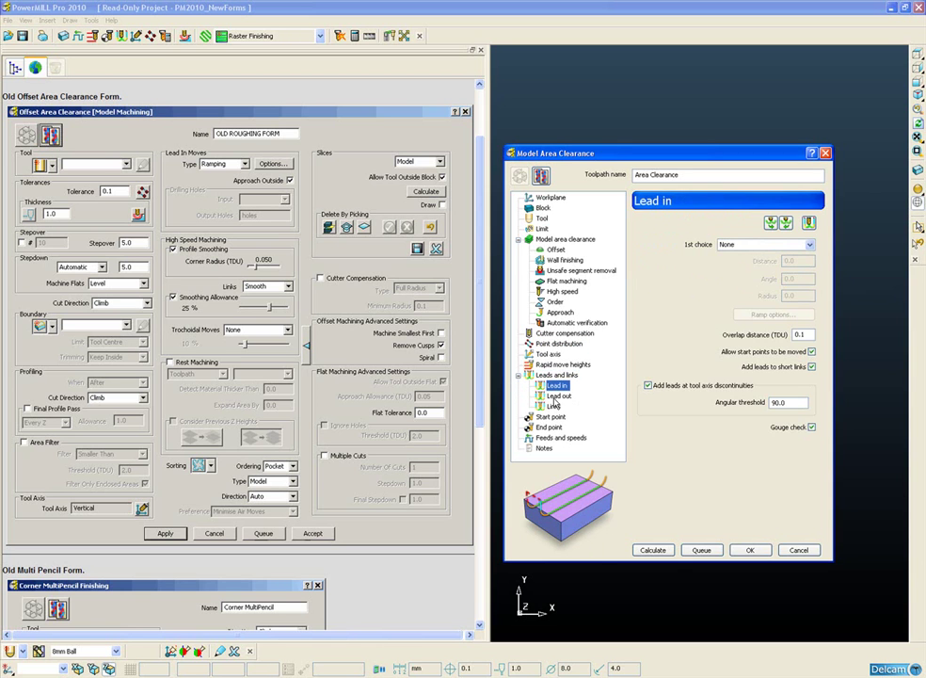
{"action": "left_click", "coordinate": [558, 396]}
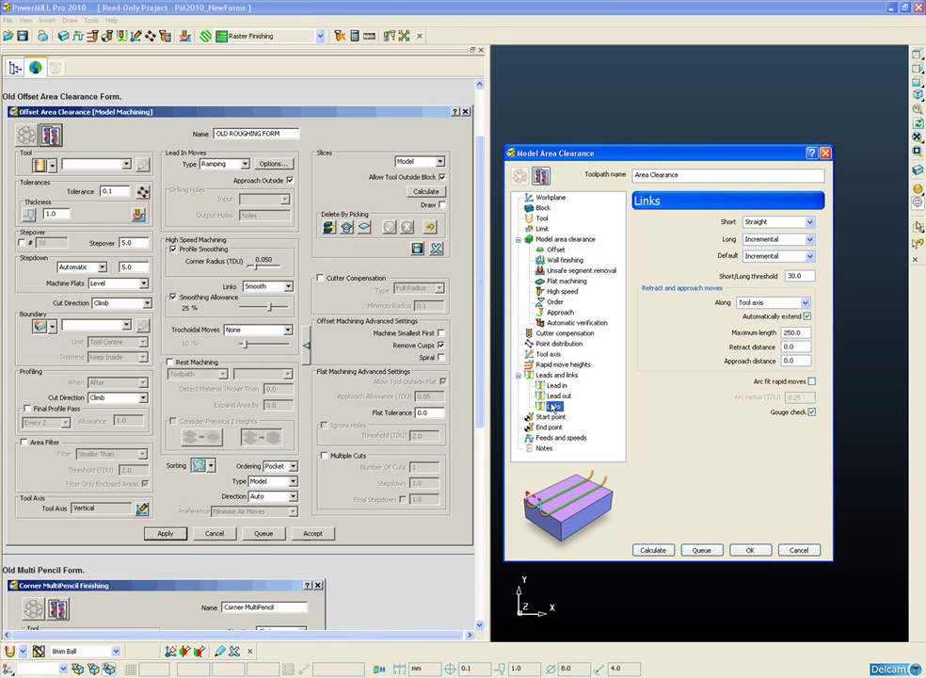
Step: Bring up the Corner Clearance toolpath form from the Explorer, centred, on its Corner clearance page
{"action": "left_click", "coordinate": [15, 69]}
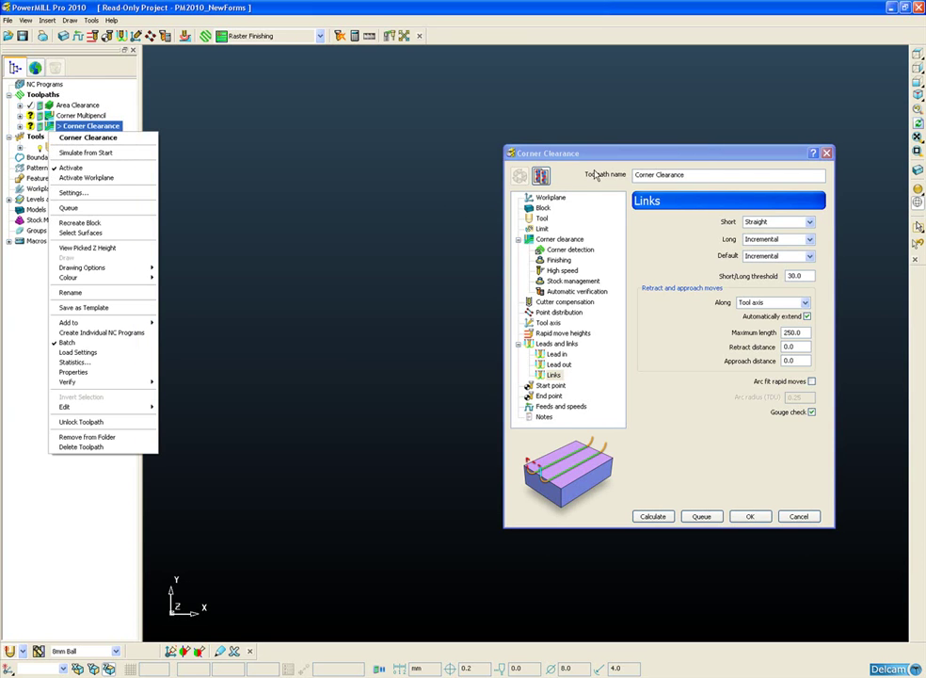
{"action": "left_click_drag", "start_coordinate": [605, 155], "coordinate": [414, 129]}
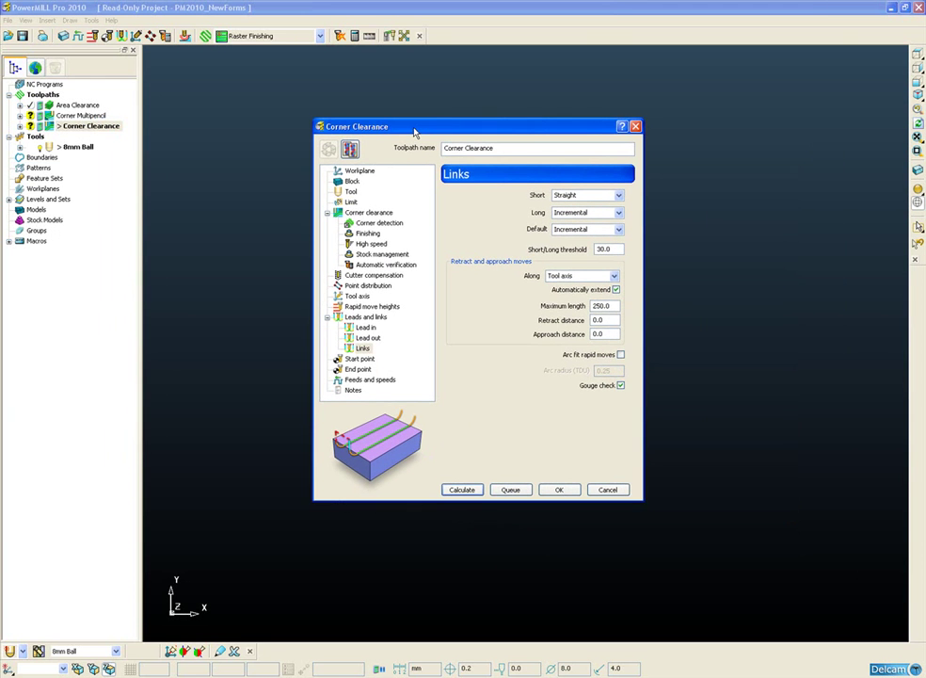
{"action": "left_click", "coordinate": [381, 214]}
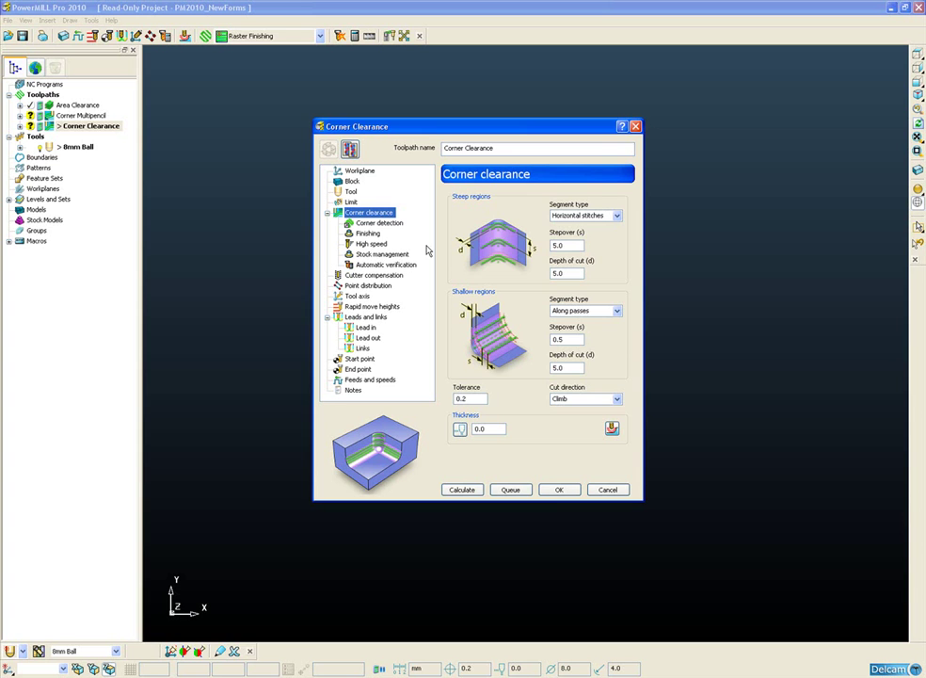
Step: Step through Corner detection, Stock management, Automatic verification, Cutter compensation and Point distribution pages to Tool axis
{"action": "left_click", "coordinate": [377, 223]}
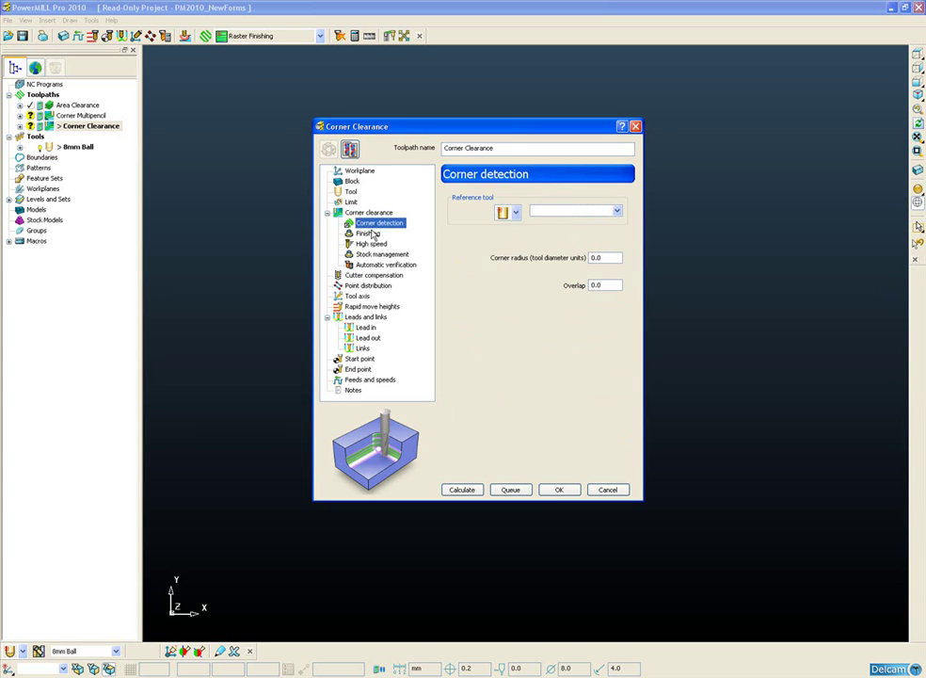
{"action": "left_click", "coordinate": [371, 244]}
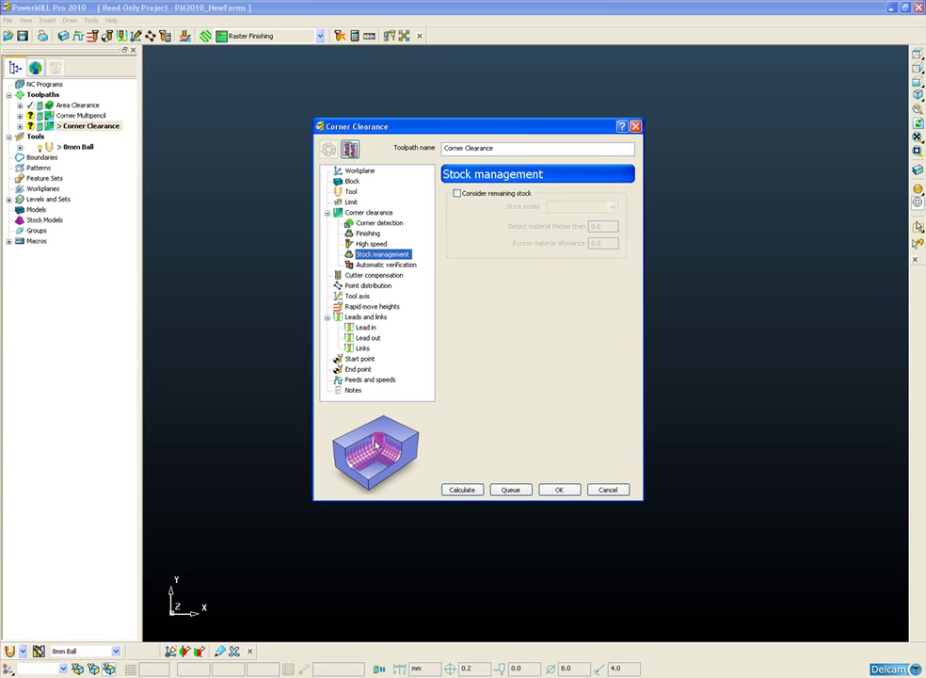
{"action": "left_click", "coordinate": [368, 267]}
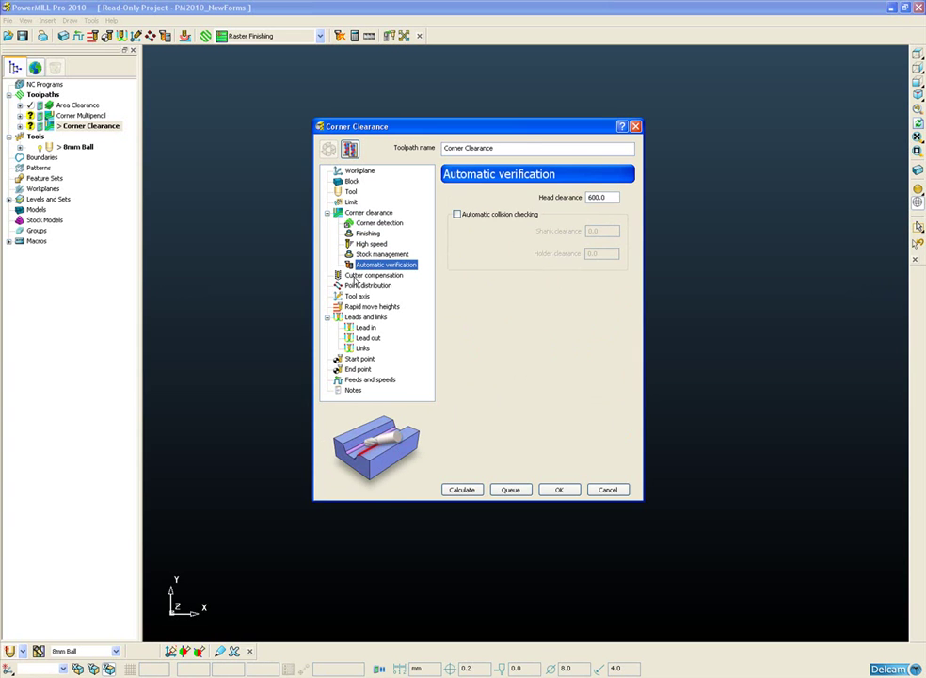
{"action": "left_click", "coordinate": [355, 276]}
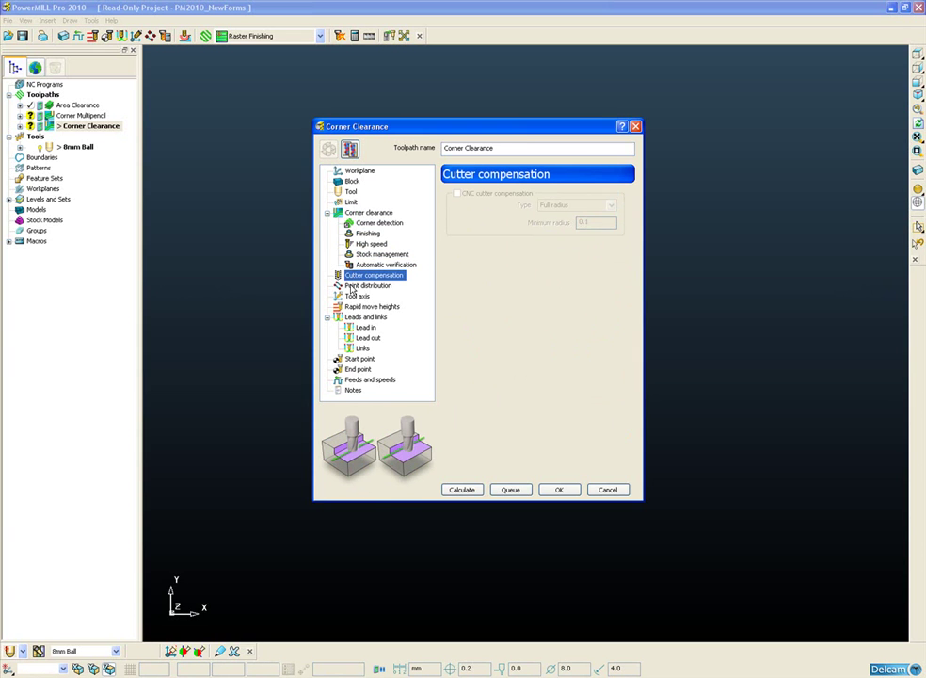
{"action": "left_click", "coordinate": [352, 286]}
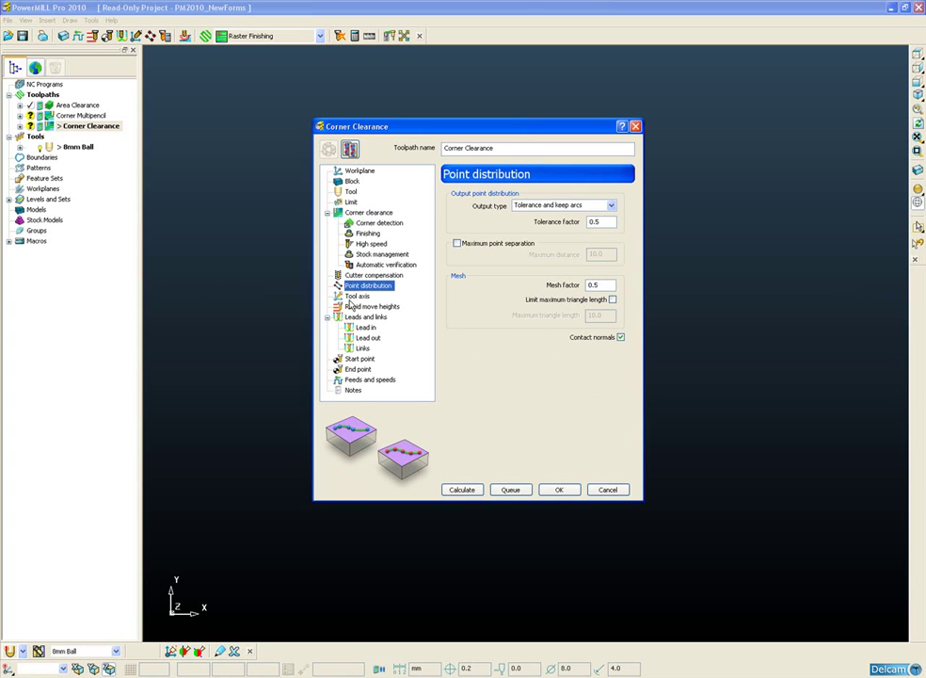
{"action": "left_click", "coordinate": [352, 297]}
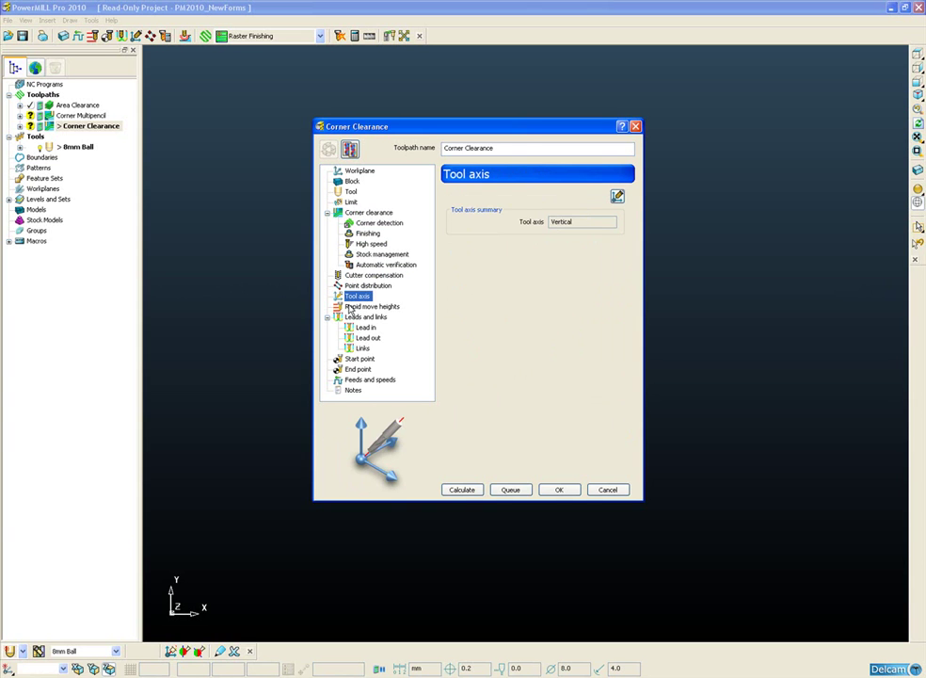